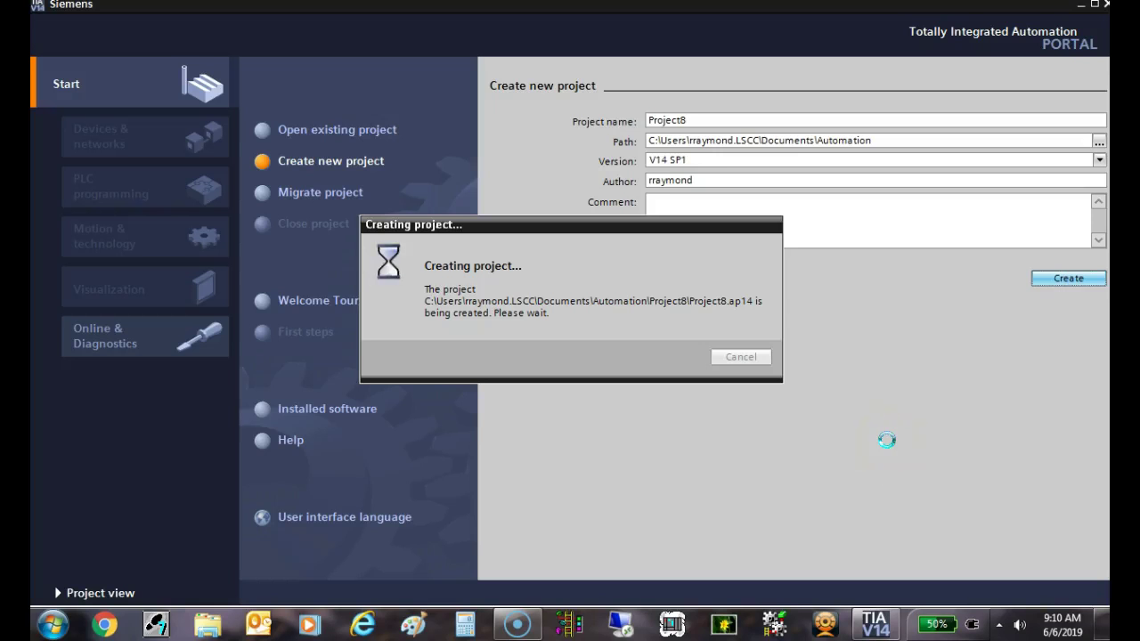
Let TIA Portal finish creating Project8 and open its First steps page
click(894, 438)
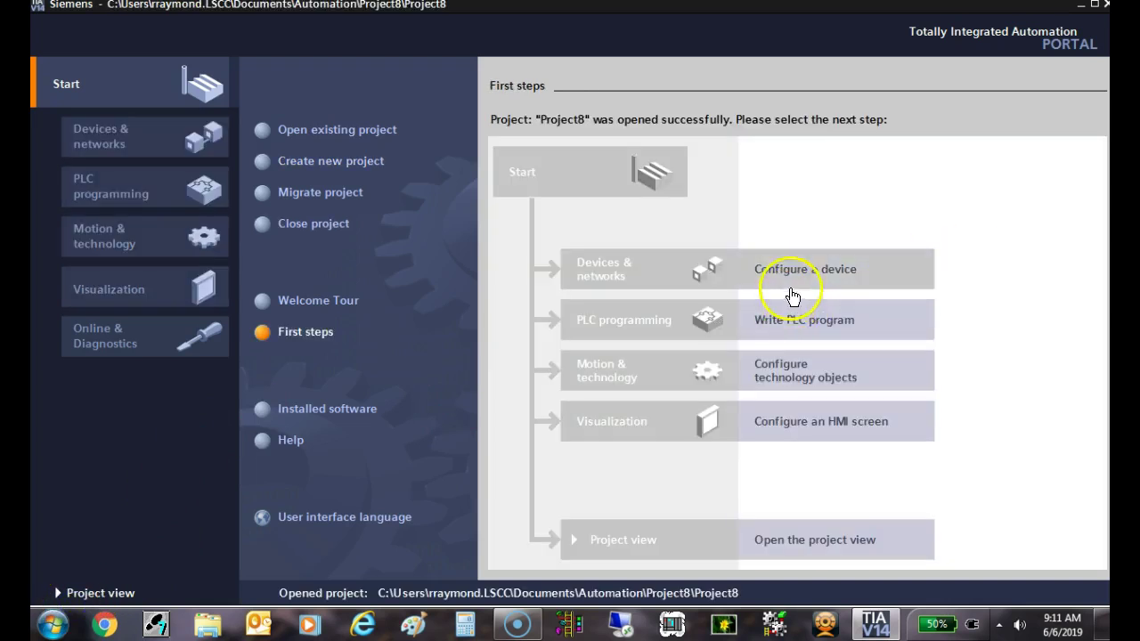
Choose Configure a device, then Add new device under Devices & networks
click(799, 283)
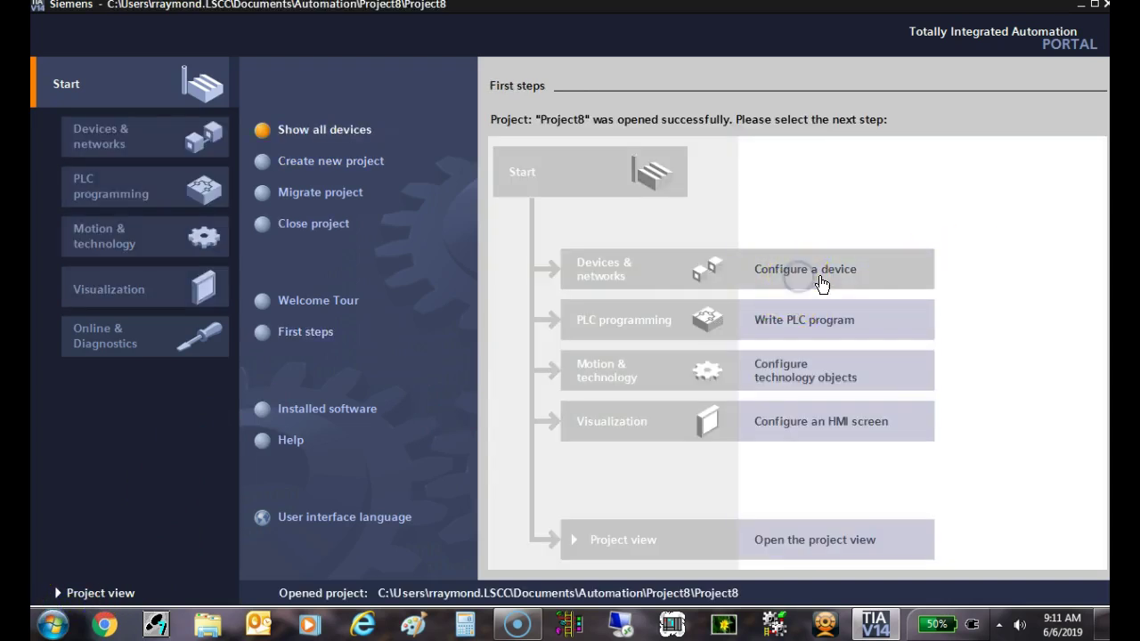
click(757, 351)
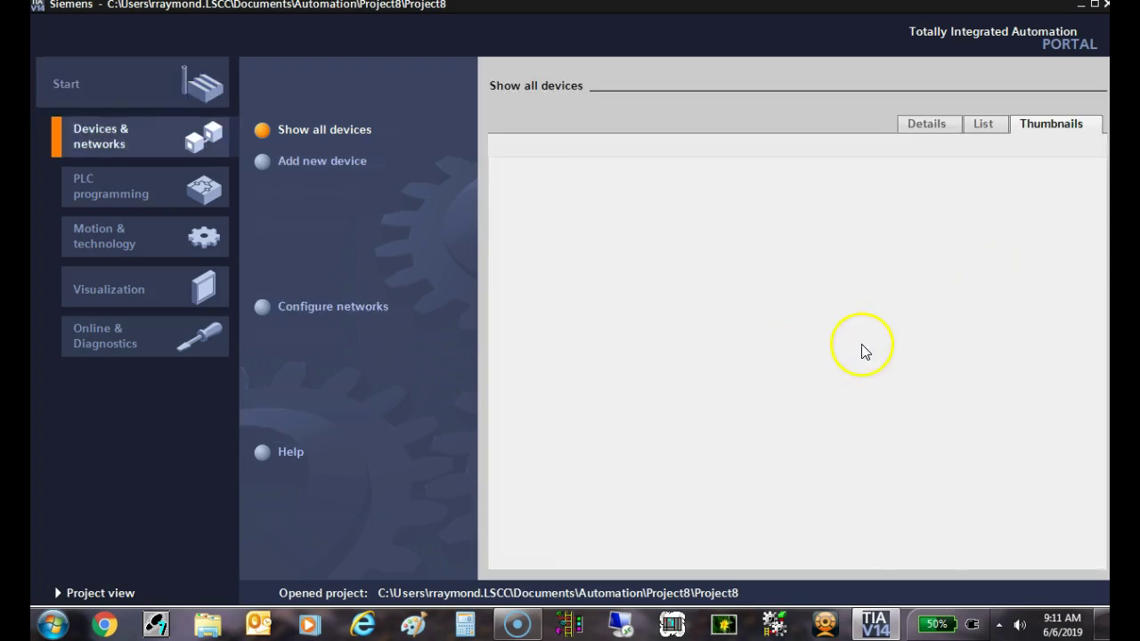
click(339, 167)
click(765, 367)
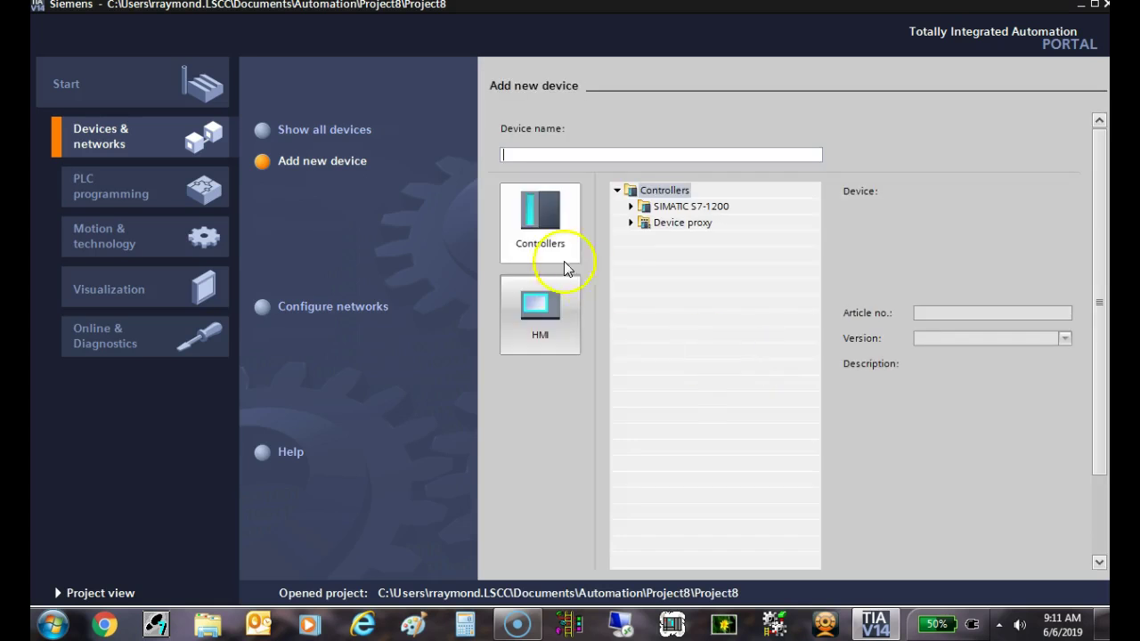
In Controllers, browse SIMATIC S7-1200 > CPU > Unspecified CPU 1200 and select 6ES7 2XX-XXXXX-XXXX
click(558, 253)
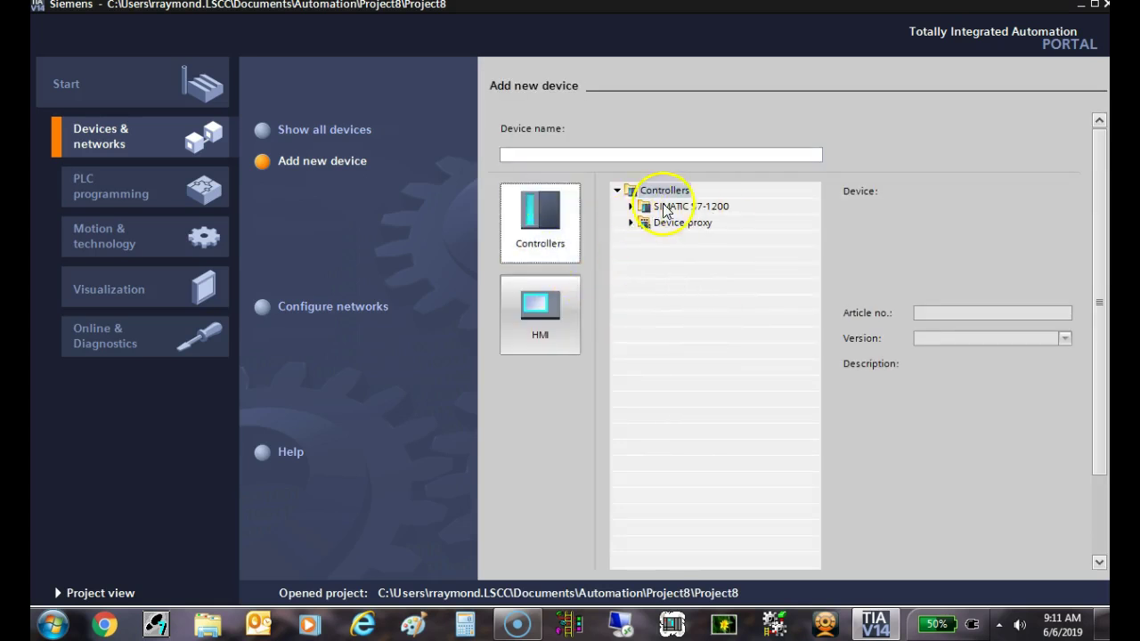
click(633, 206)
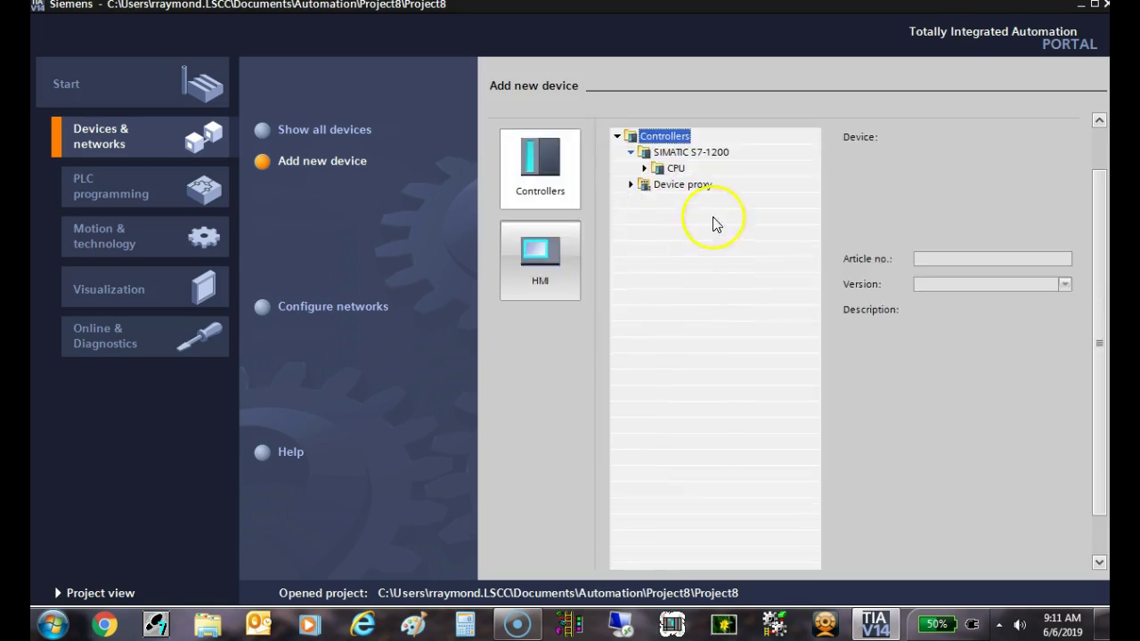
click(644, 168)
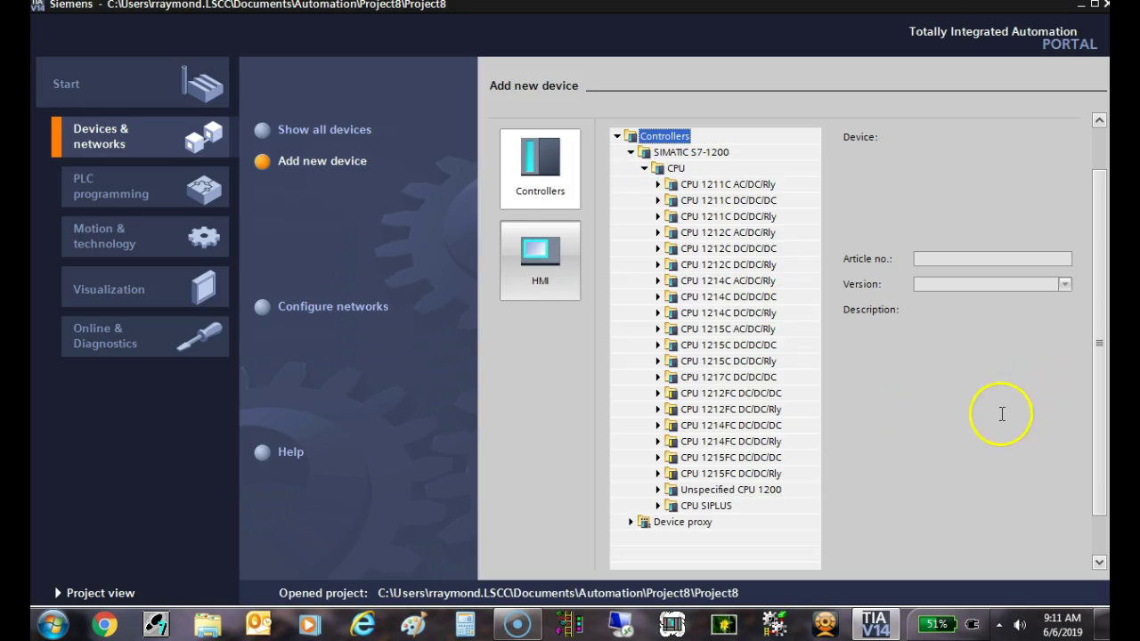
click(664, 492)
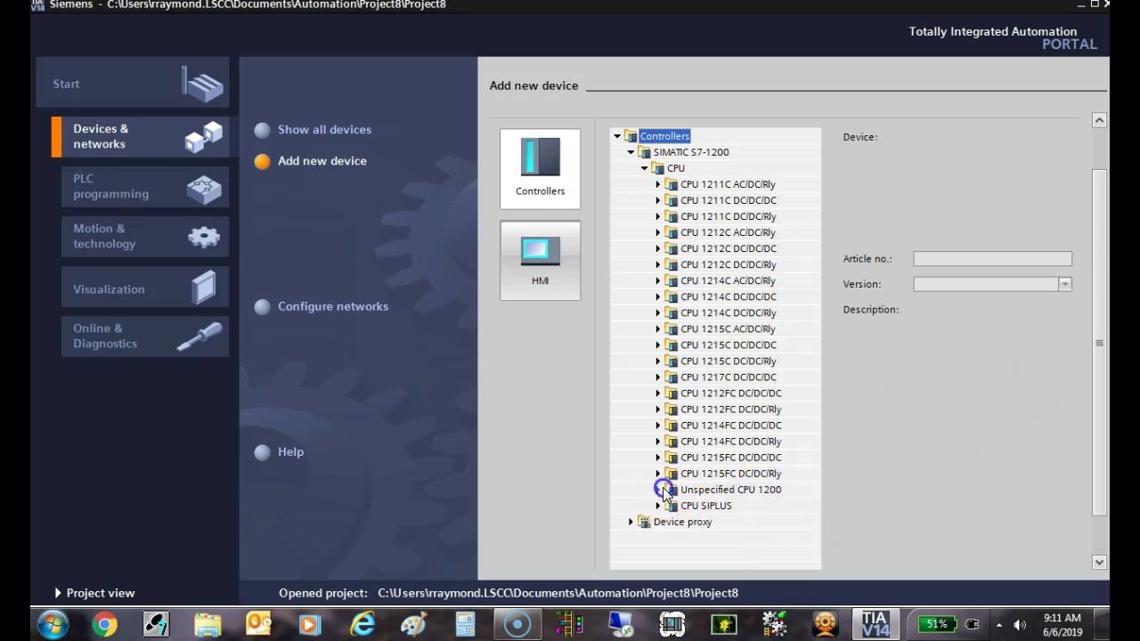
click(860, 510)
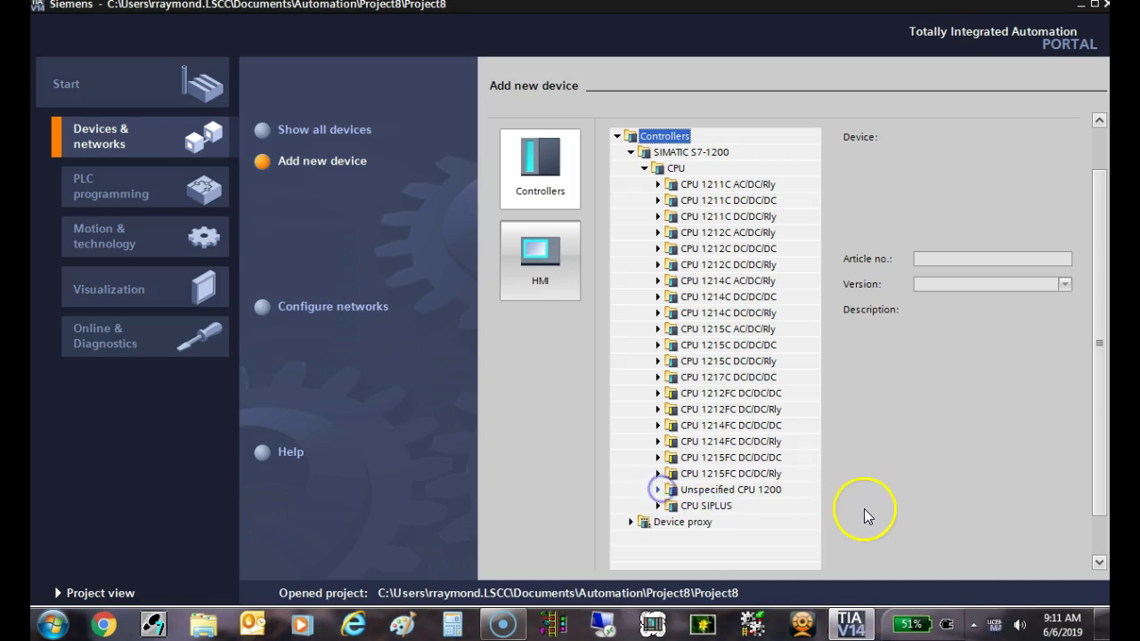
click(649, 499)
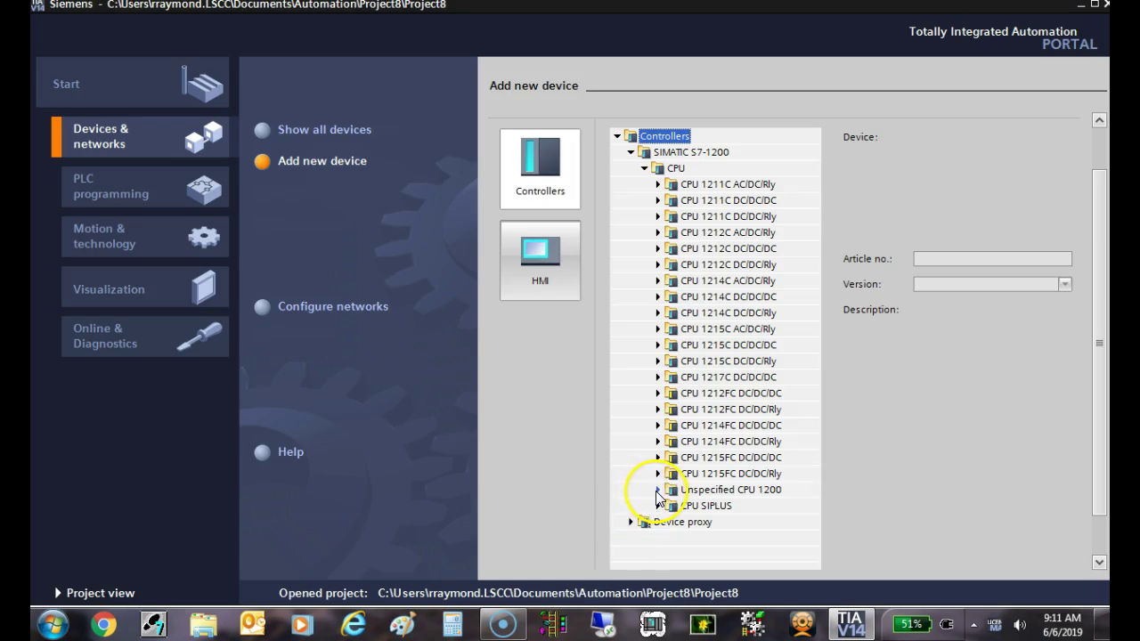
click(657, 491)
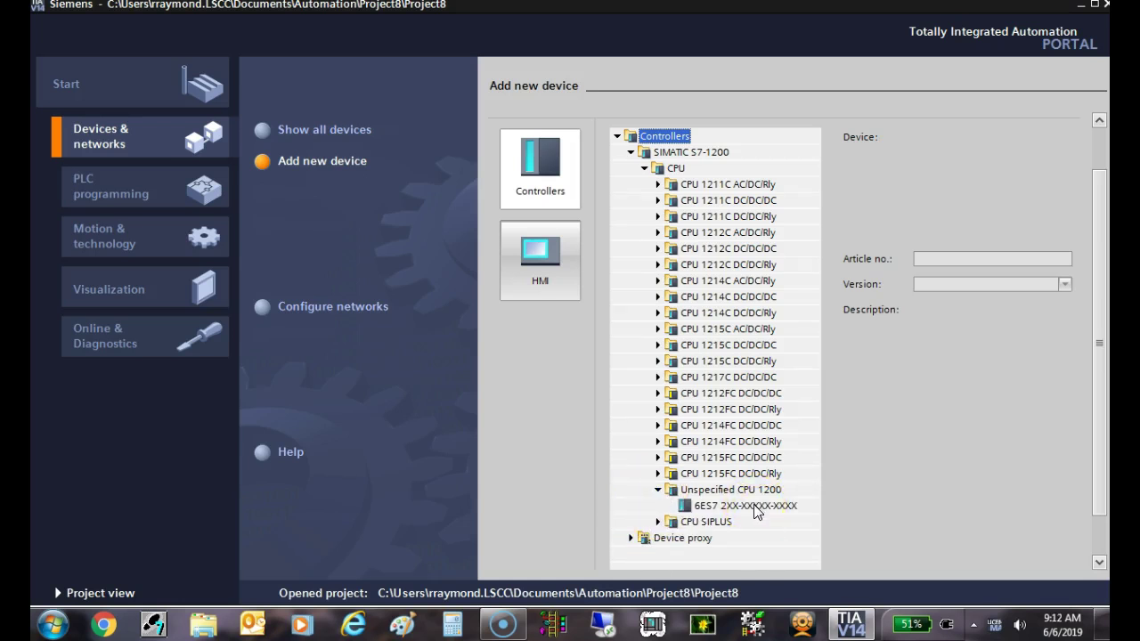
click(754, 506)
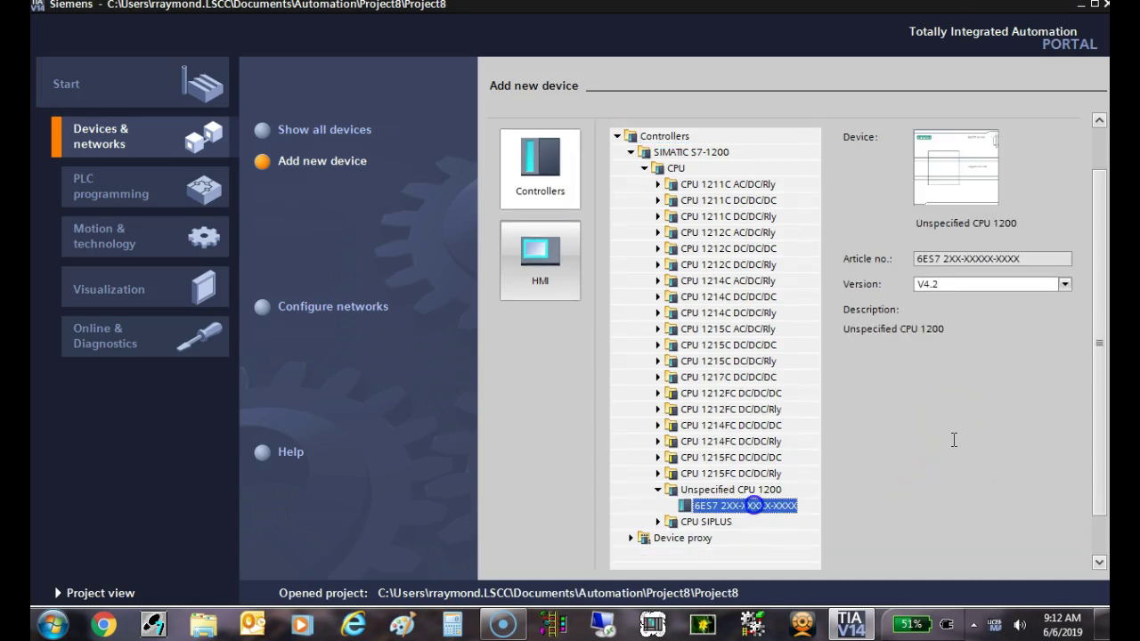
Keep firmware version V4.2 and add the unspecified CPU to the project
click(891, 414)
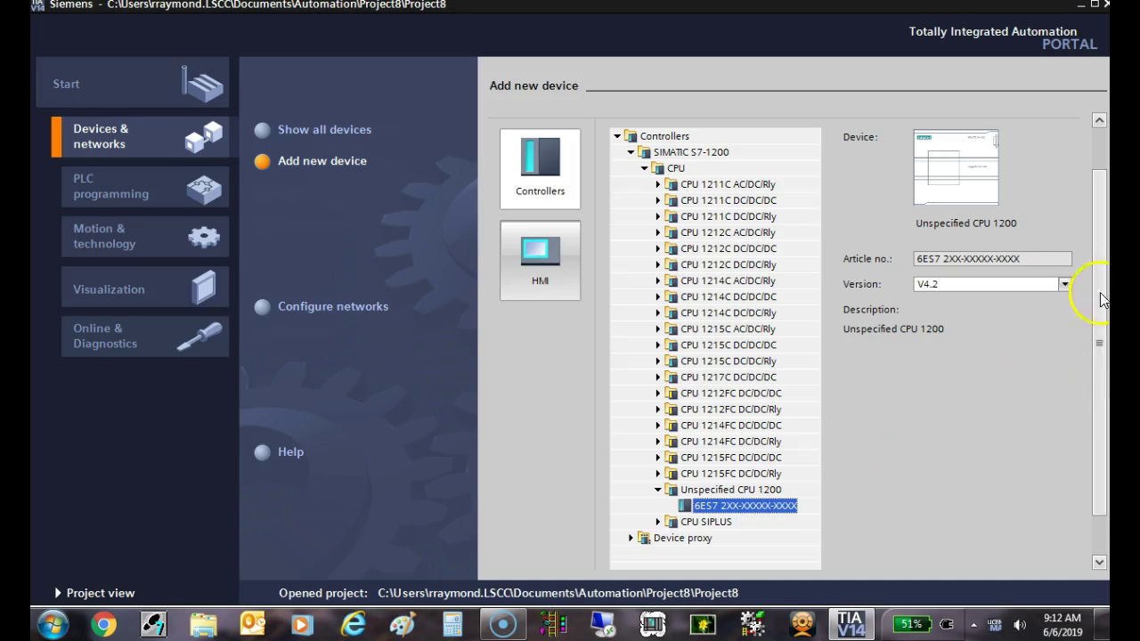
click(1064, 284)
click(1064, 285)
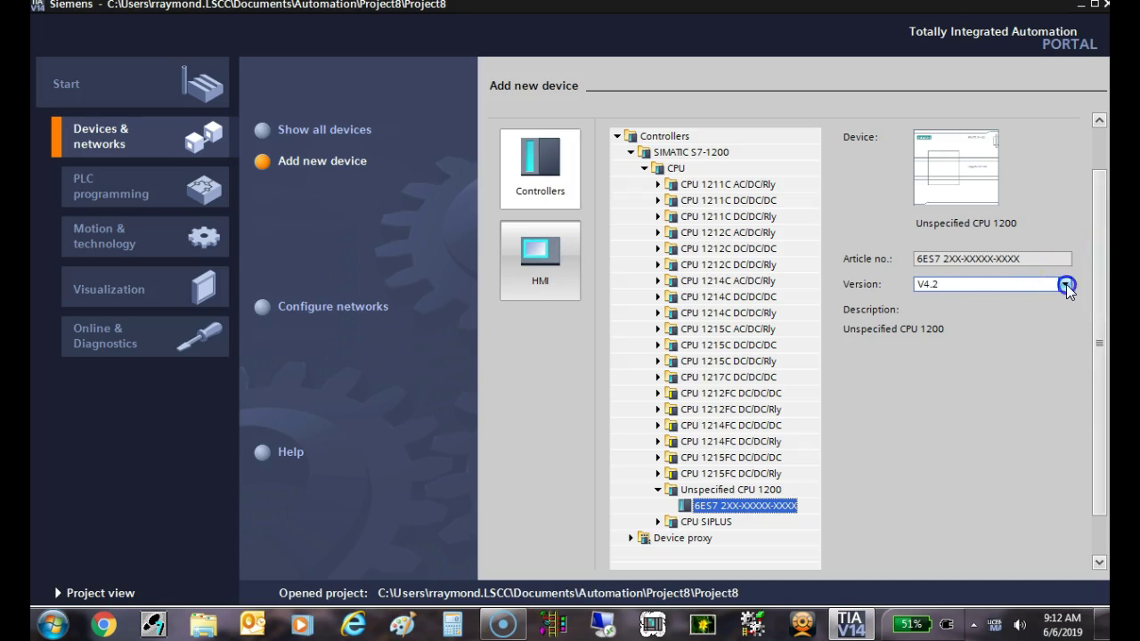
click(1066, 285)
click(966, 456)
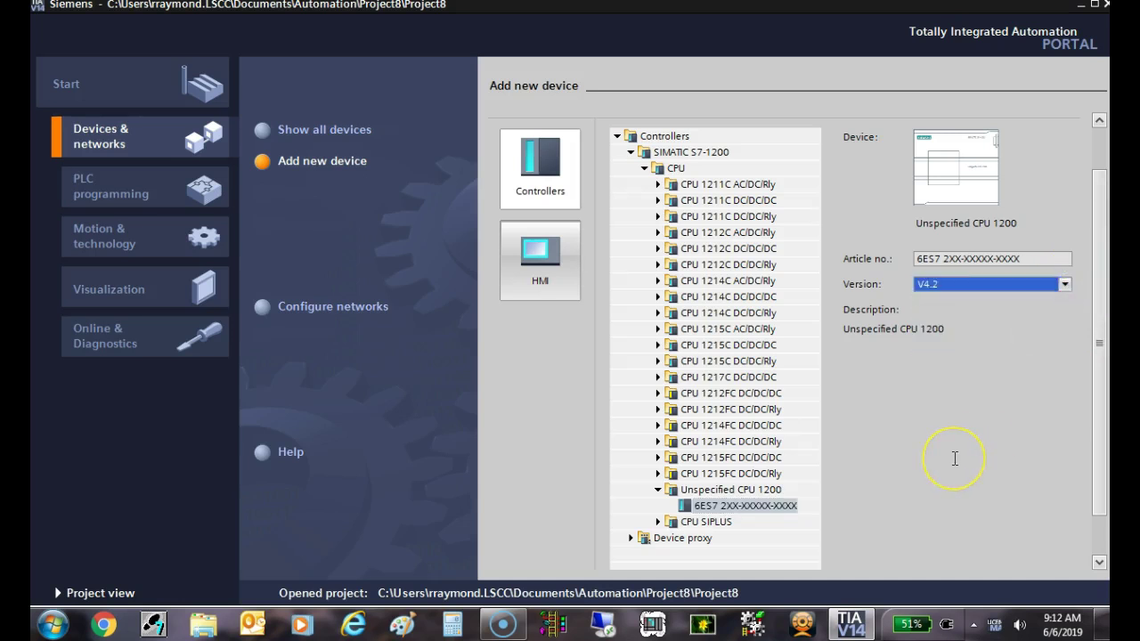
click(939, 459)
double_click(688, 508)
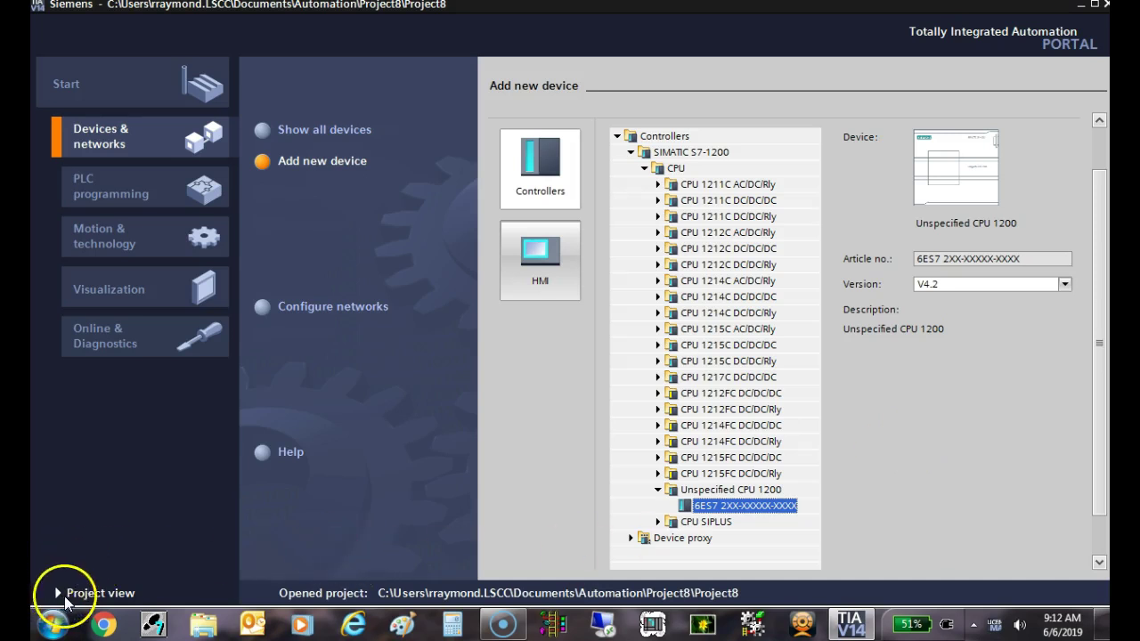
Switch to Project view and launch hardware detection for PLC_1
click(69, 599)
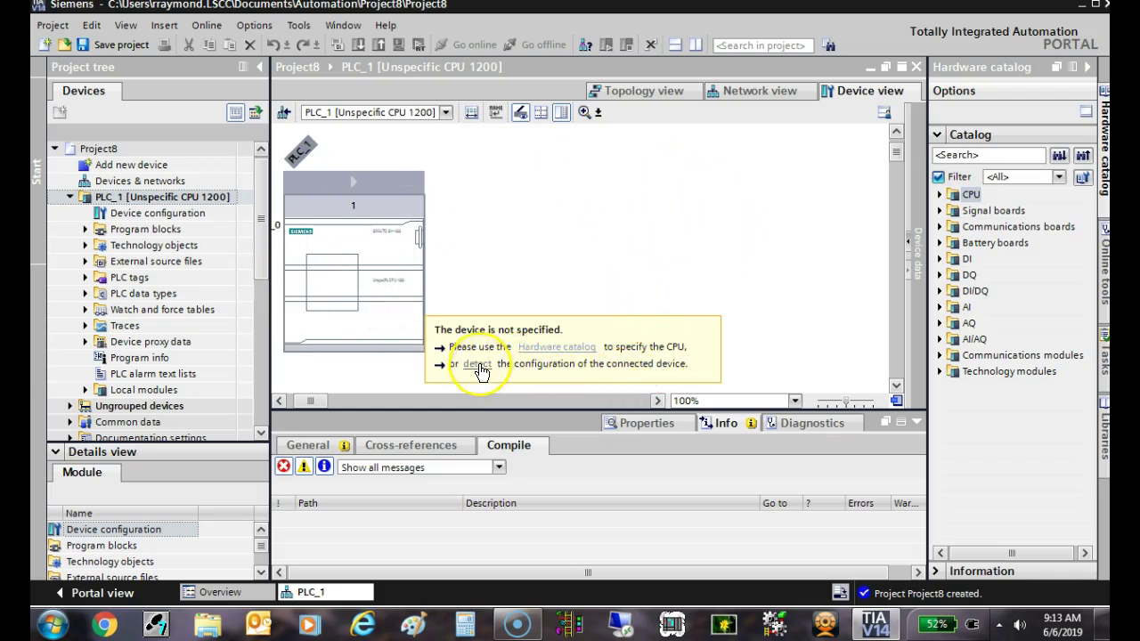
click(478, 365)
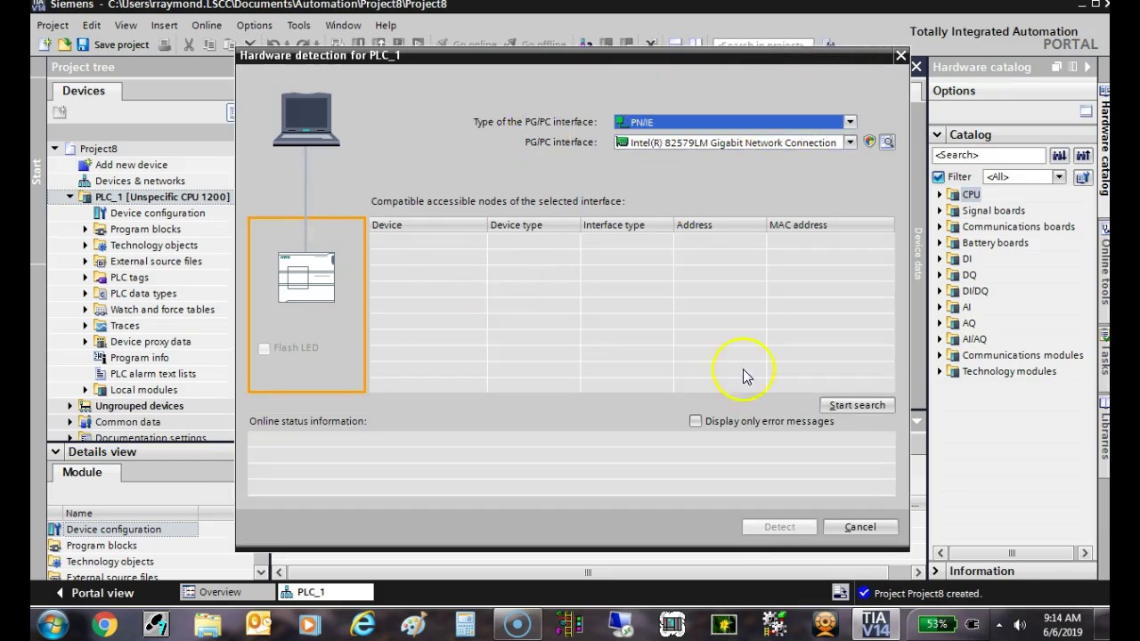
Search over PN/IE on the Intel 82579LM adapter until one S7-1200 device appears
click(860, 407)
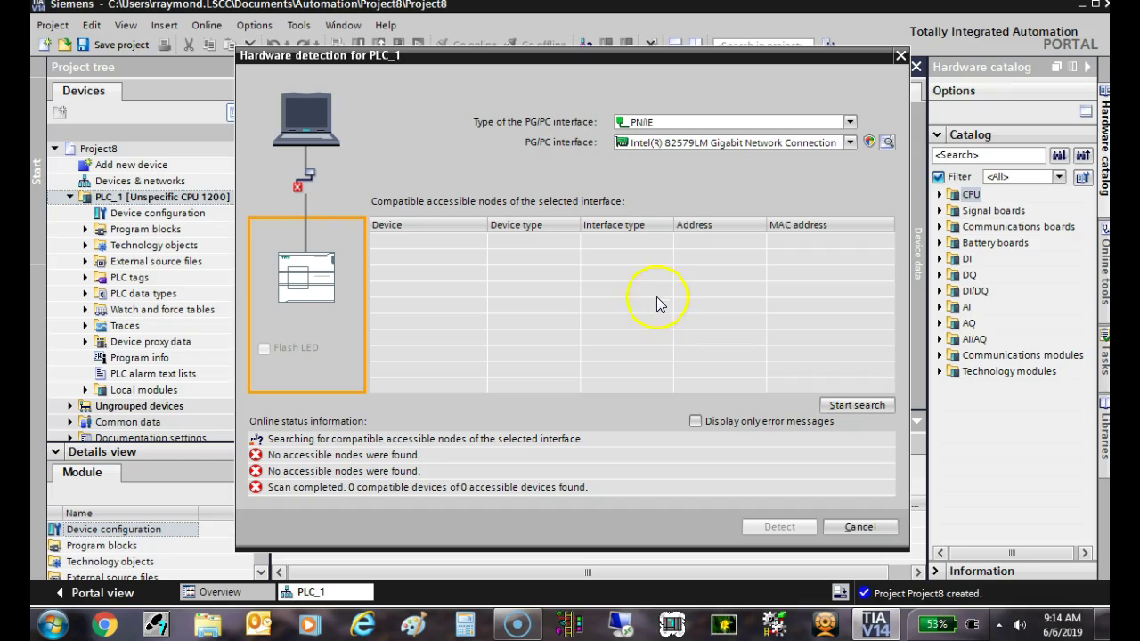
click(623, 292)
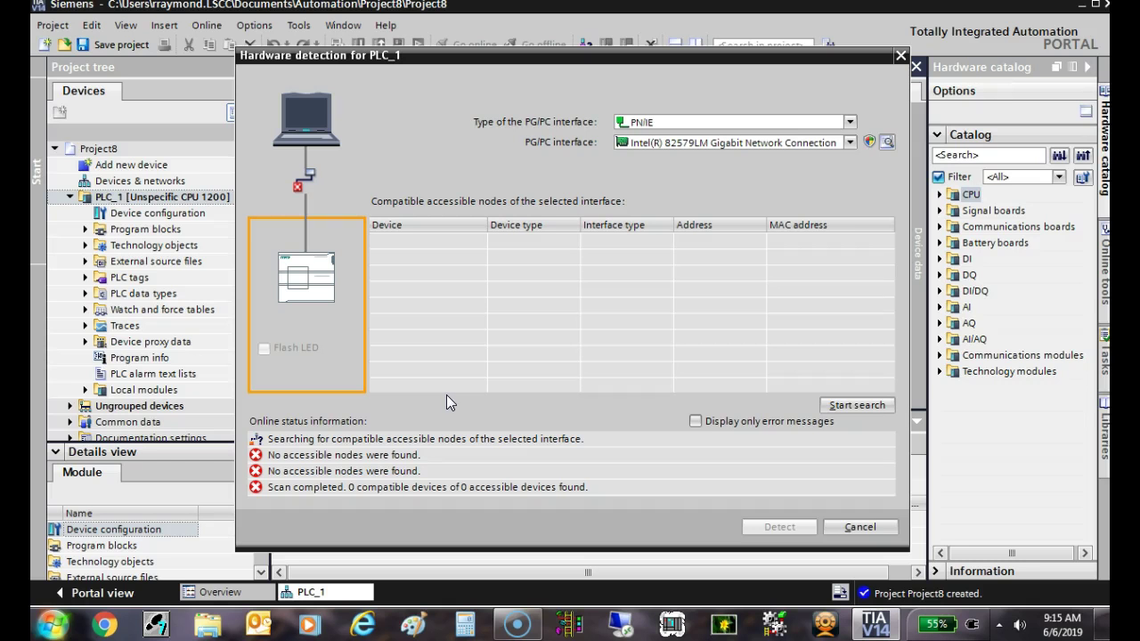
click(365, 457)
click(503, 493)
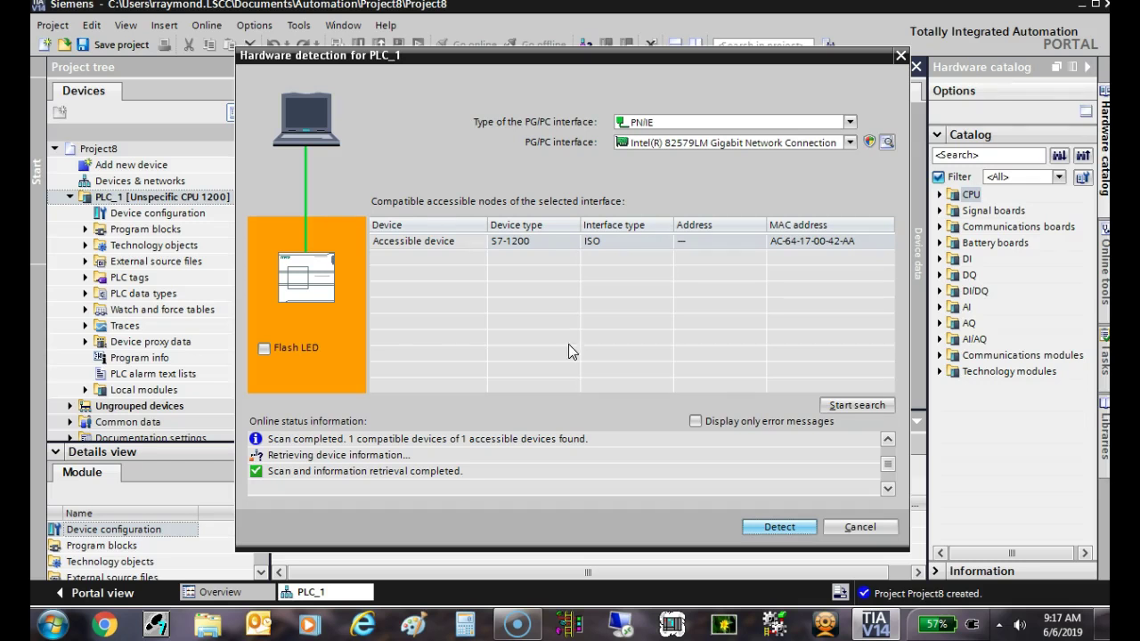
Detect the found S7-1200 and select the CPU 1214C DC/DC/DC in rack slot 1
key(Return)
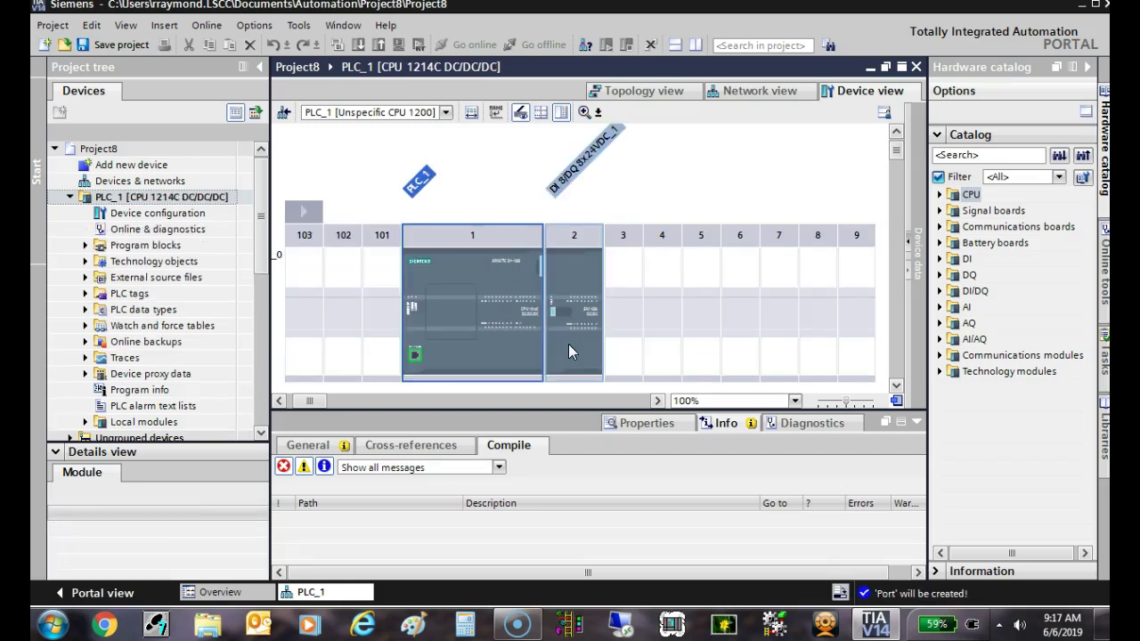
click(466, 330)
click(462, 180)
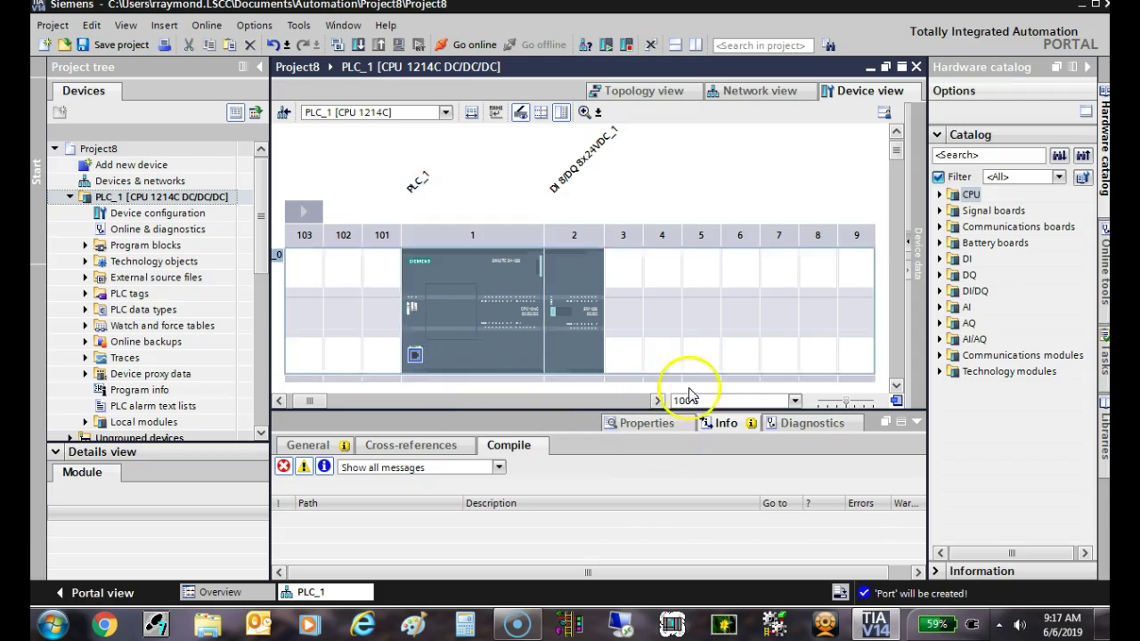
scroll(882, 399, down, 3)
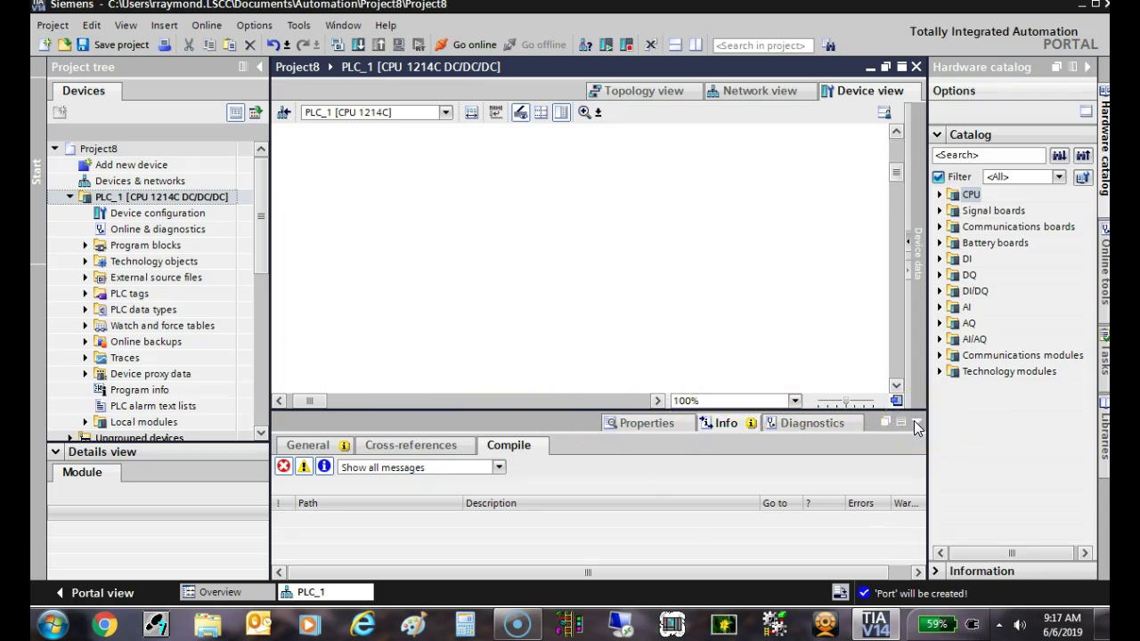
Collapse the inspector and view PLC_1 in Network view, then Topology view
click(914, 420)
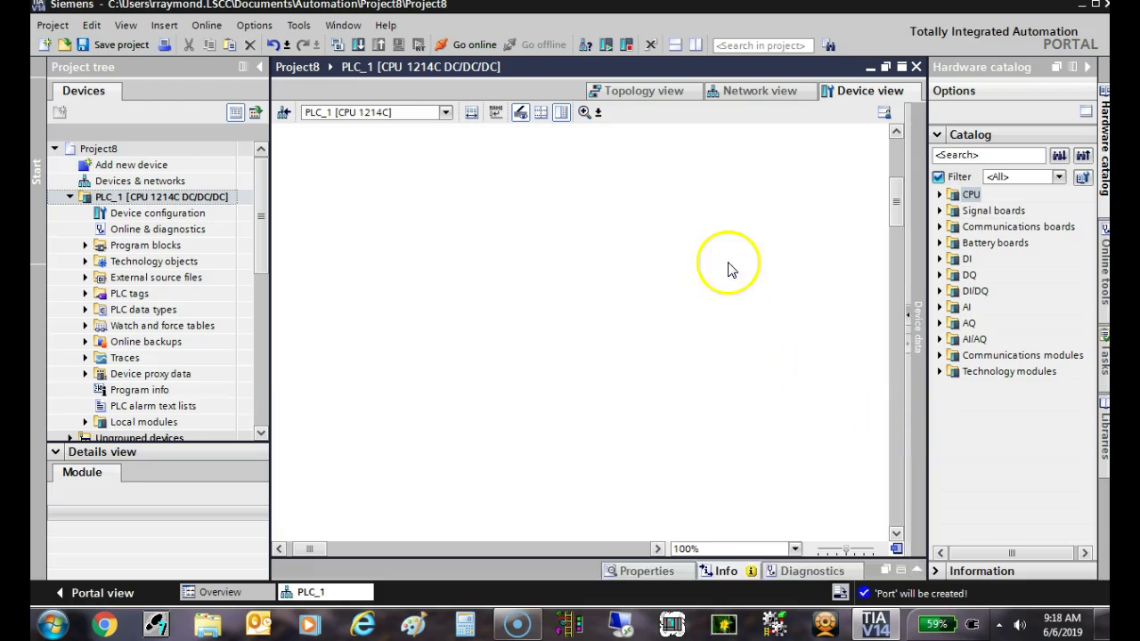
click(757, 96)
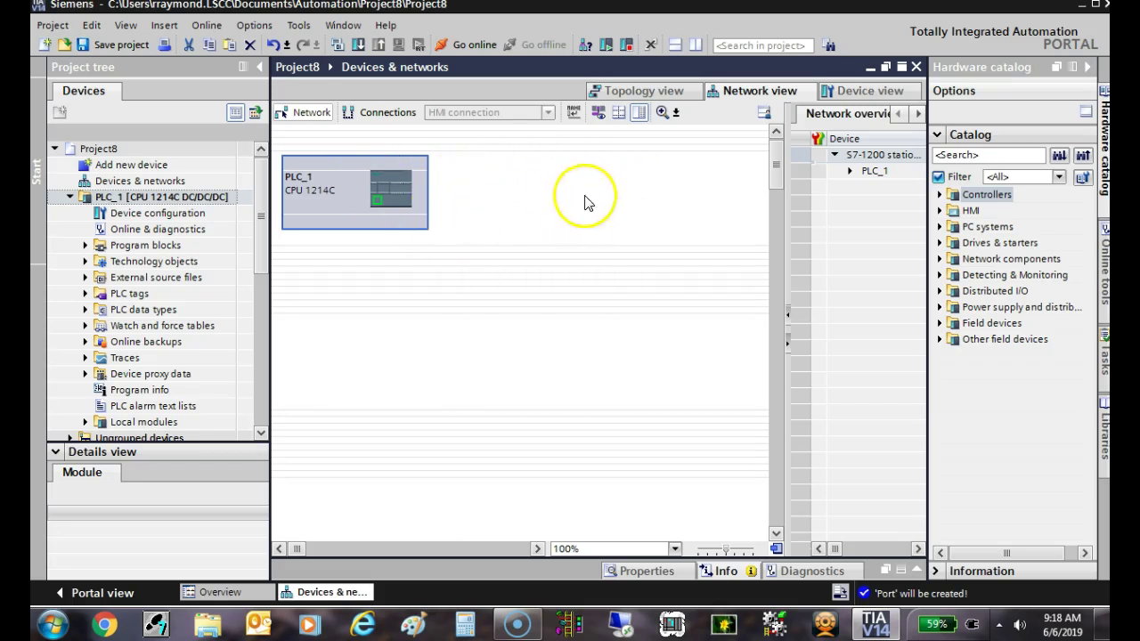
click(639, 91)
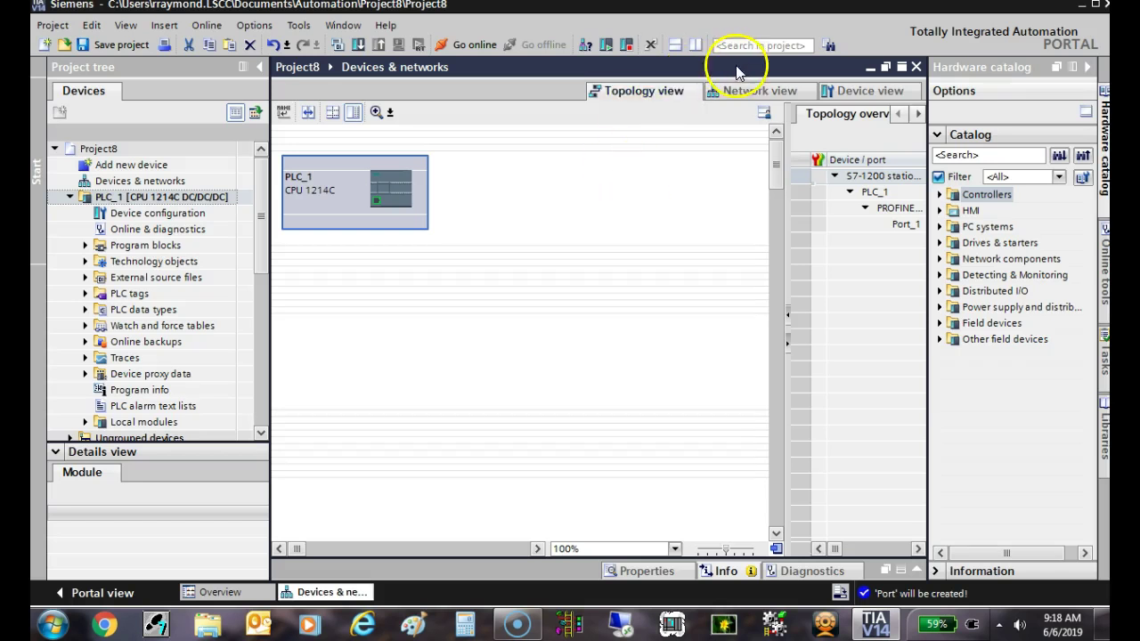
Return to PLC_1's Device view with the CPU 1214C and hardware catalog
click(878, 92)
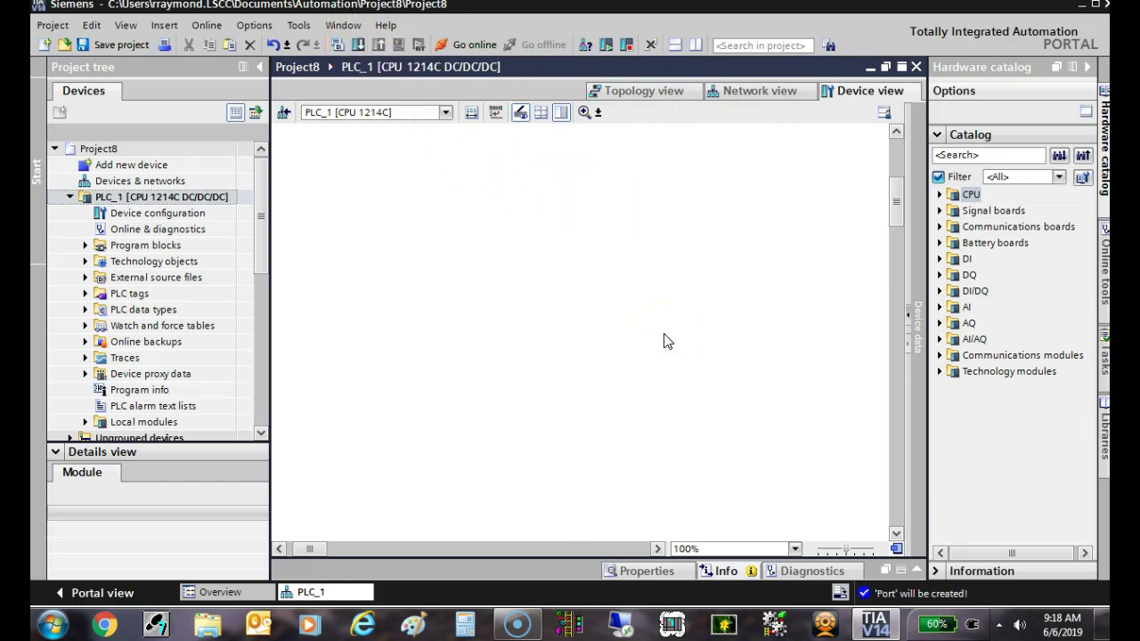
Close the open device editors and toggle Portal view back to Project view
click(916, 66)
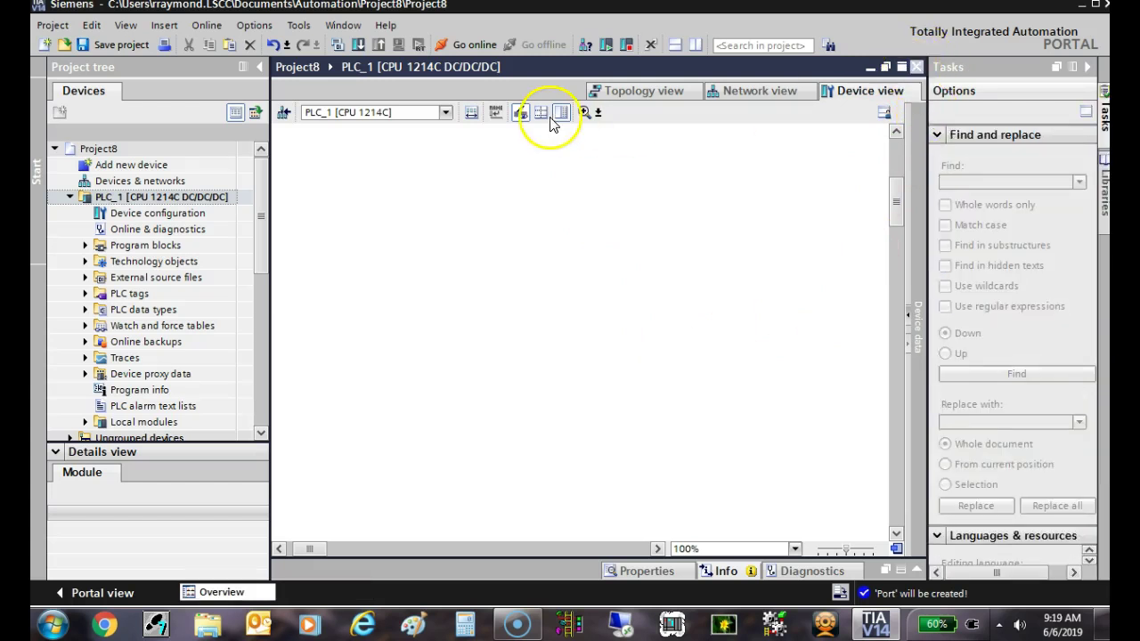
click(916, 68)
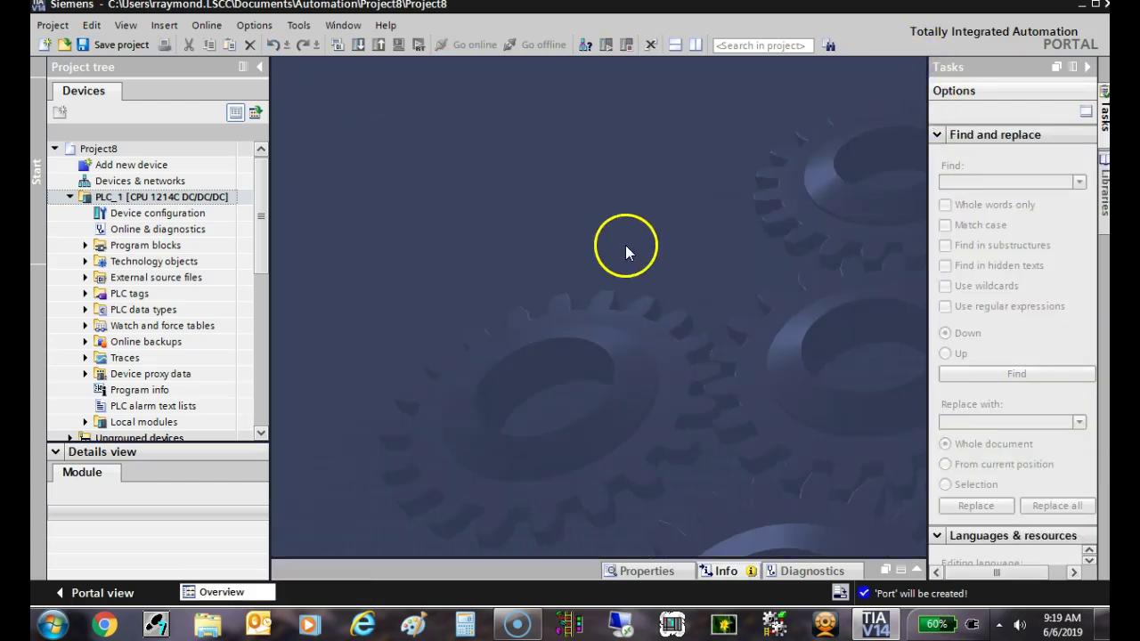
click(103, 593)
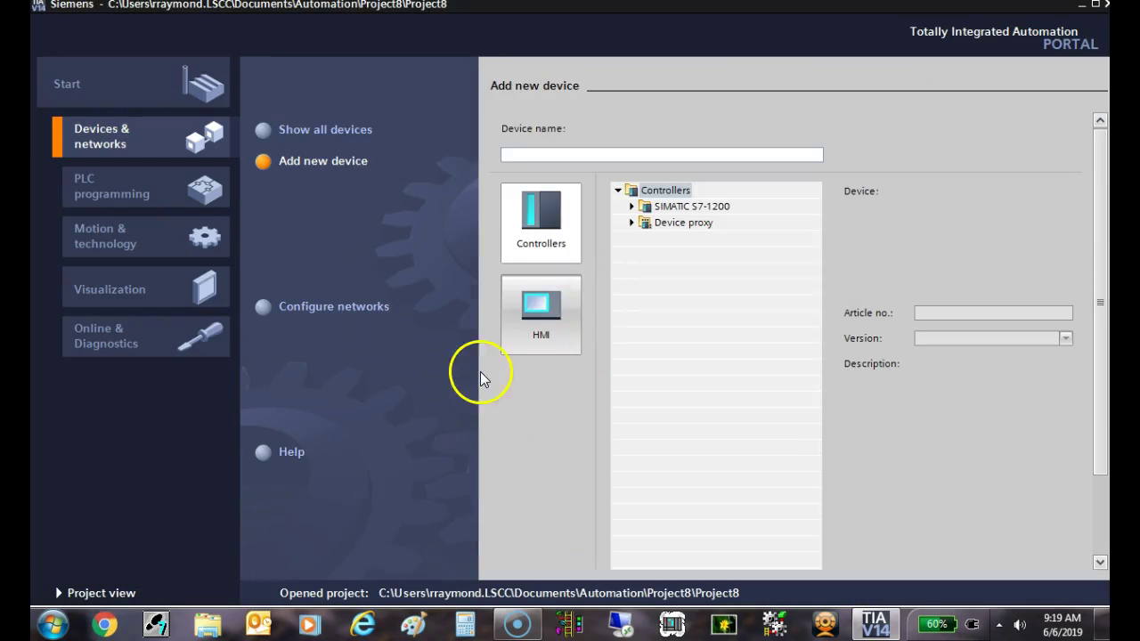
click(103, 592)
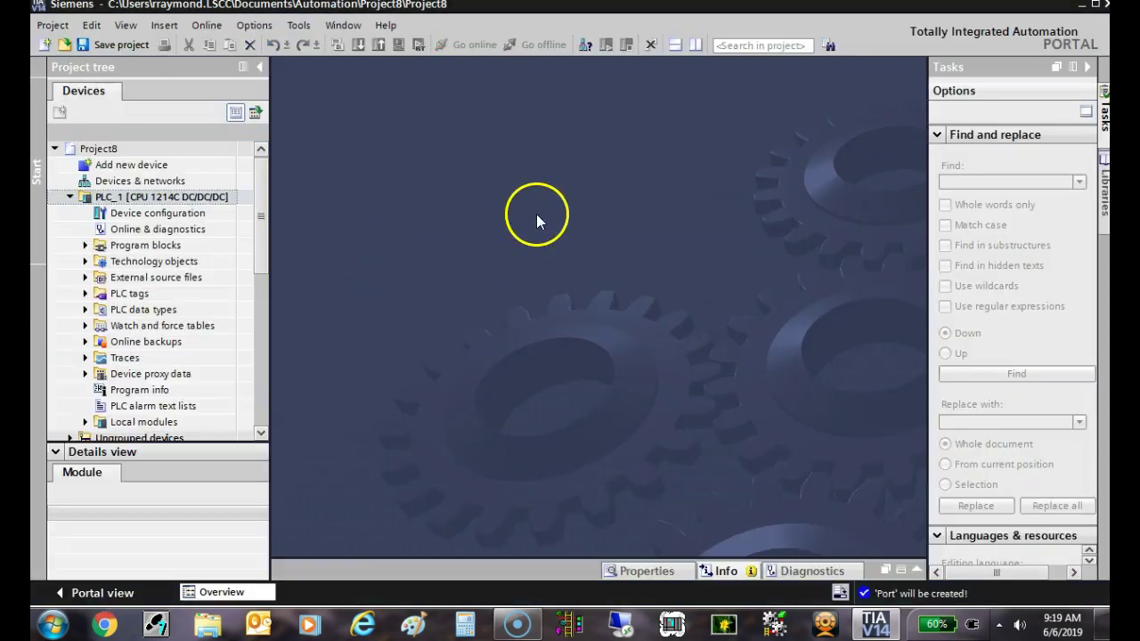
Expand PLC_1 in the project tree and select its Device configuration item
click(211, 213)
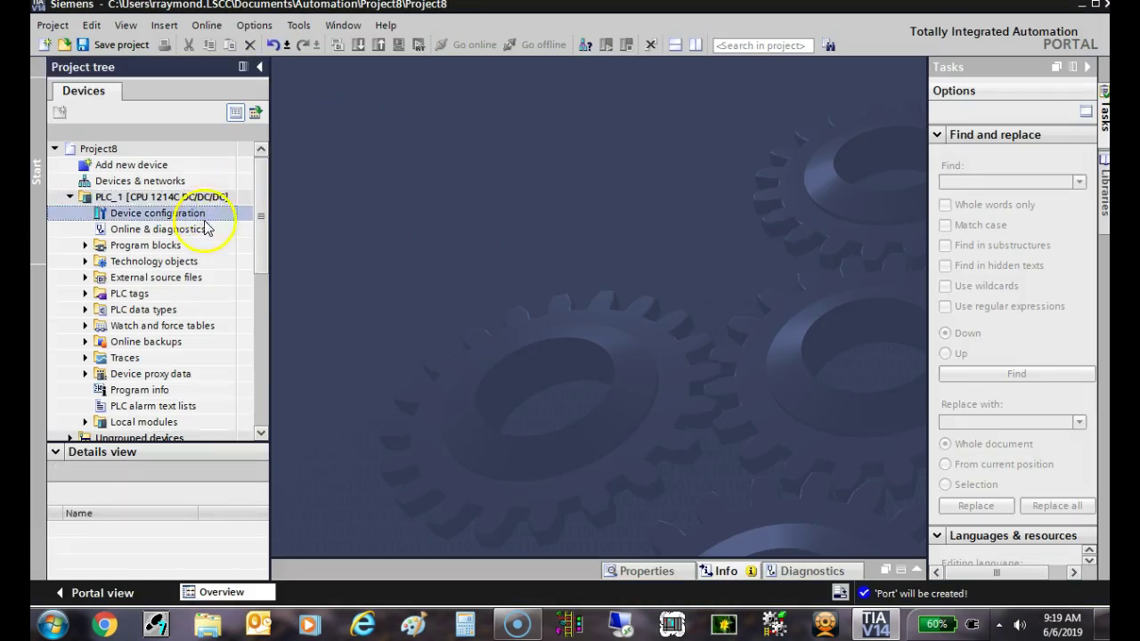
click(202, 229)
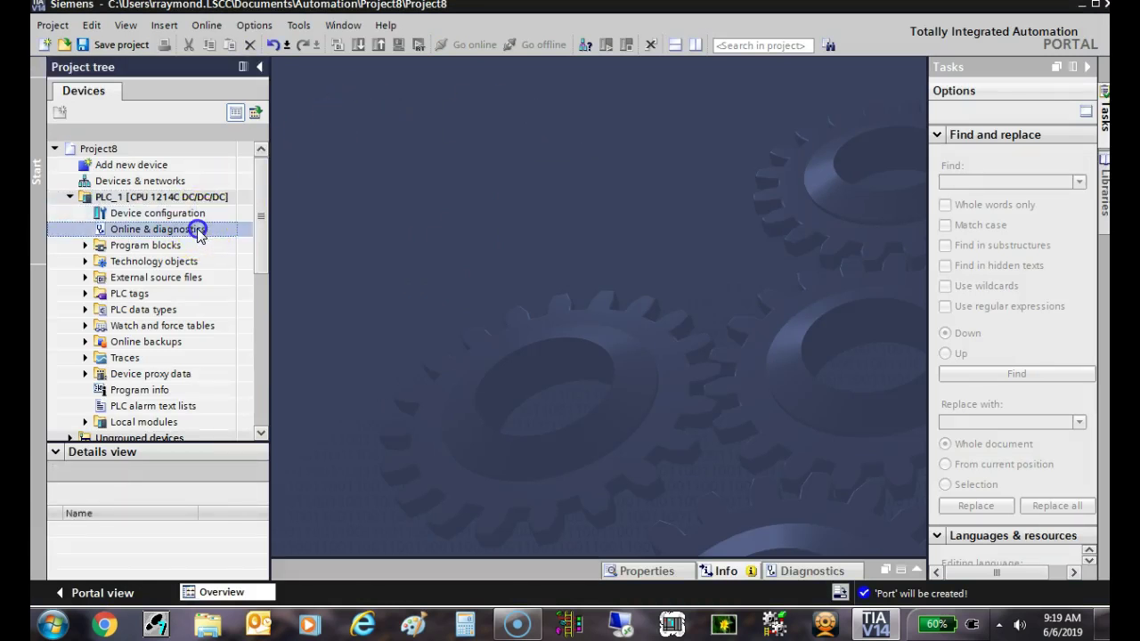
click(134, 246)
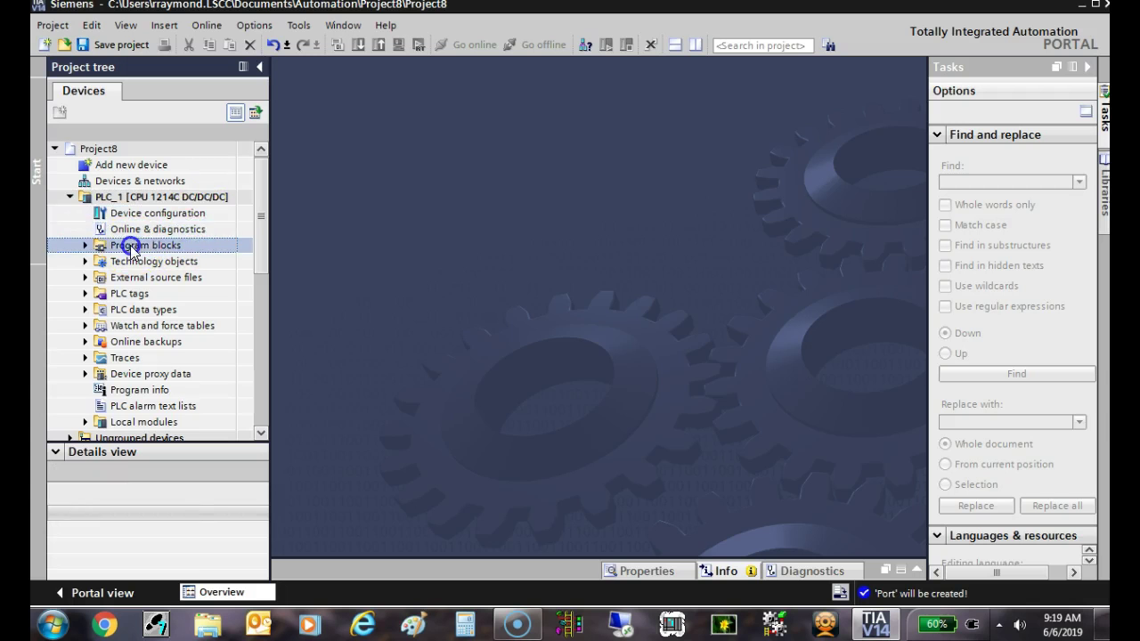
click(125, 25)
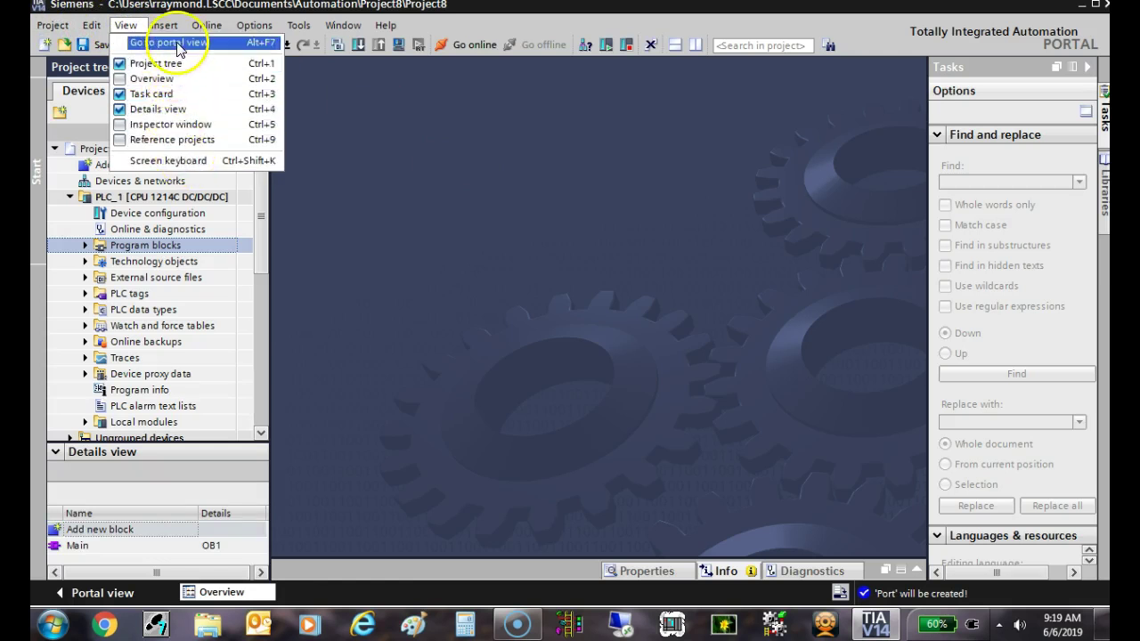
click(494, 25)
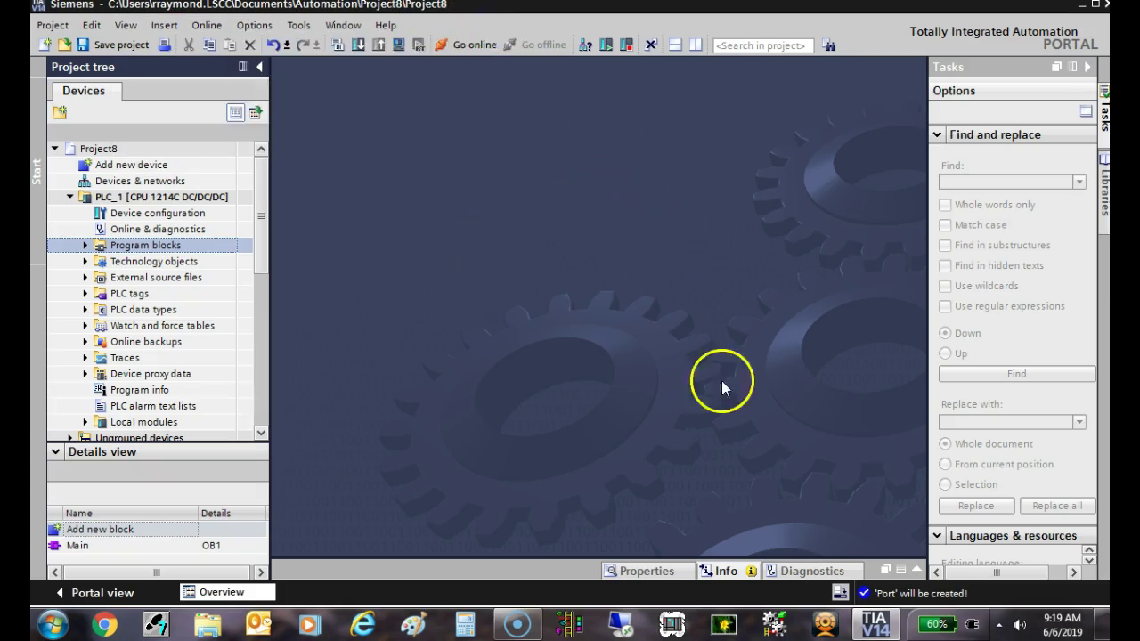
double_click(171, 203)
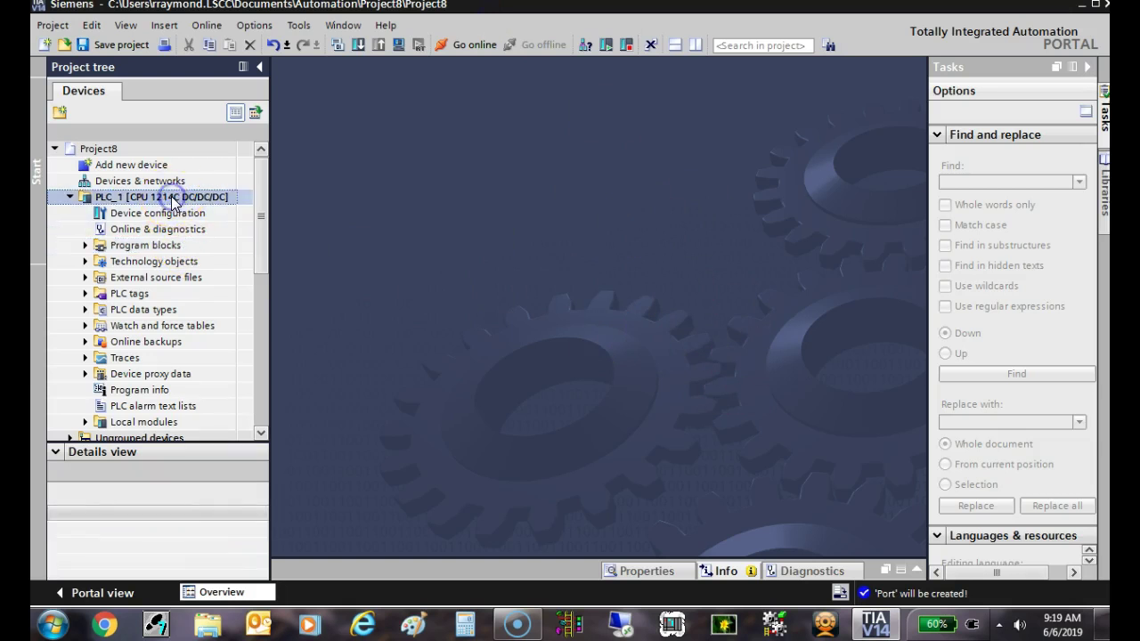
click(70, 198)
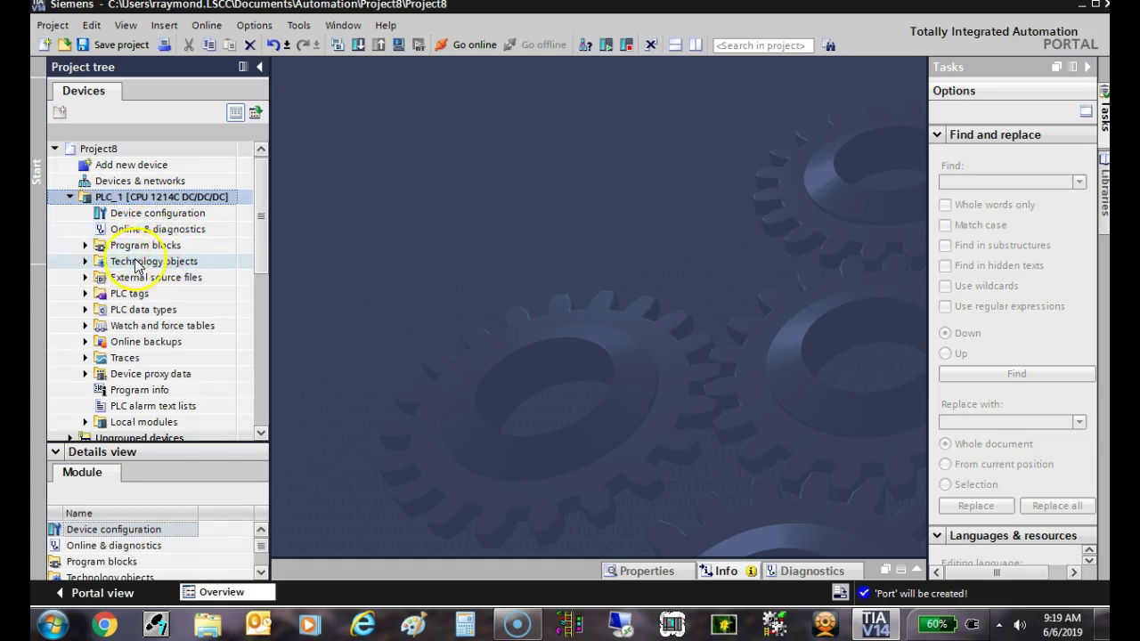
click(84, 246)
click(84, 246)
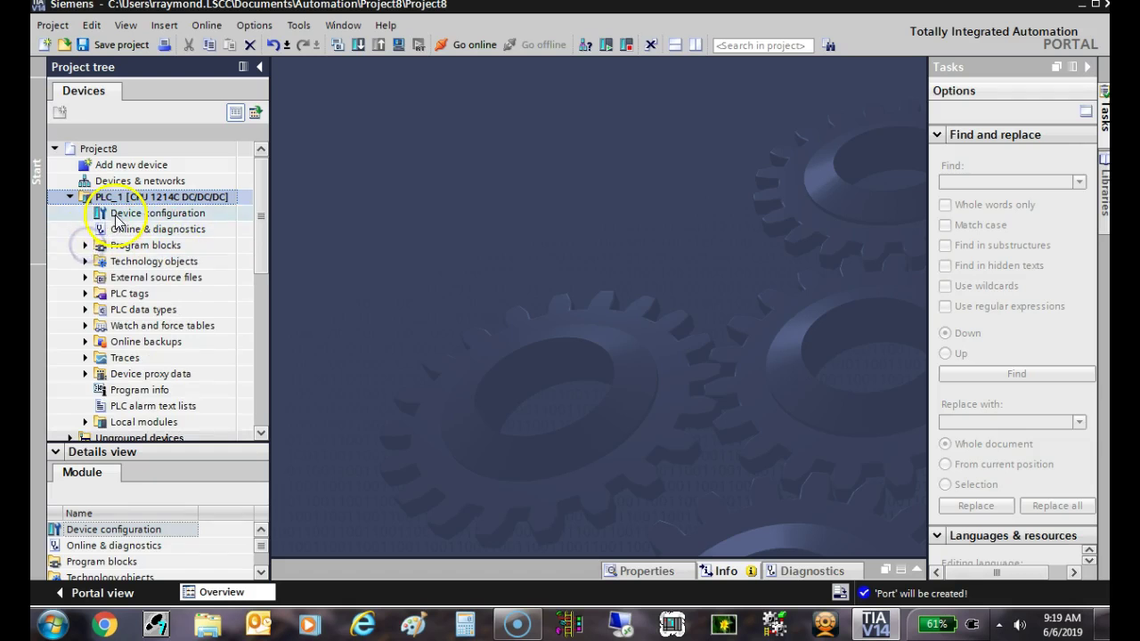
click(117, 219)
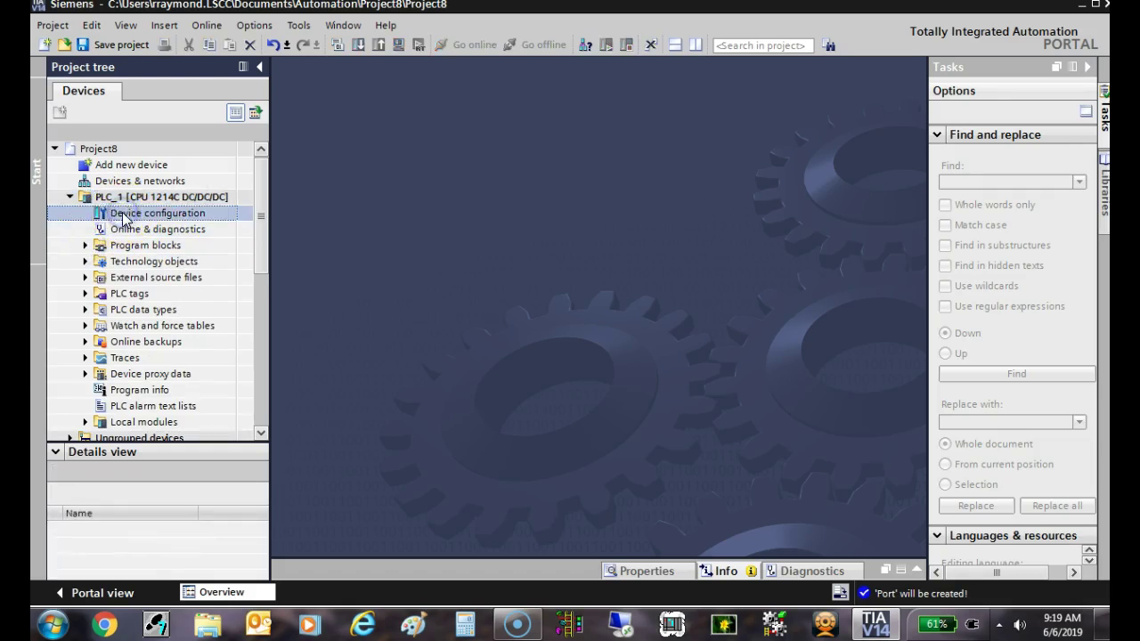
Open PLC_1's Device configuration showing Rack_0 with the CPU 1214C and DI 8/DQ 8x24VDC_1 module
double_click(123, 220)
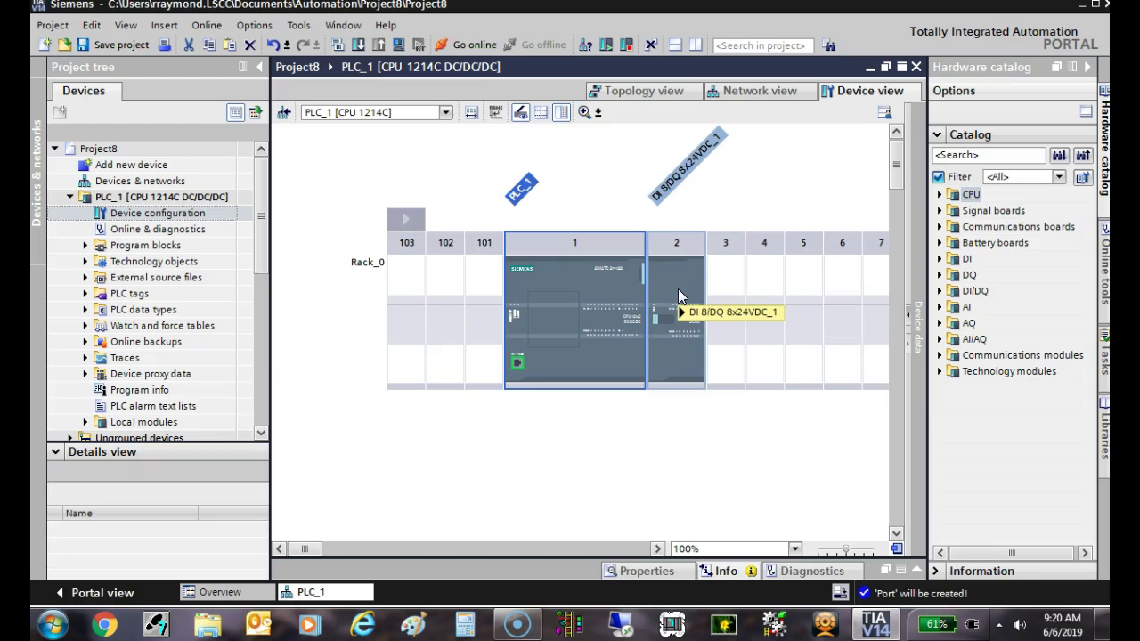
mouse_move(679, 296)
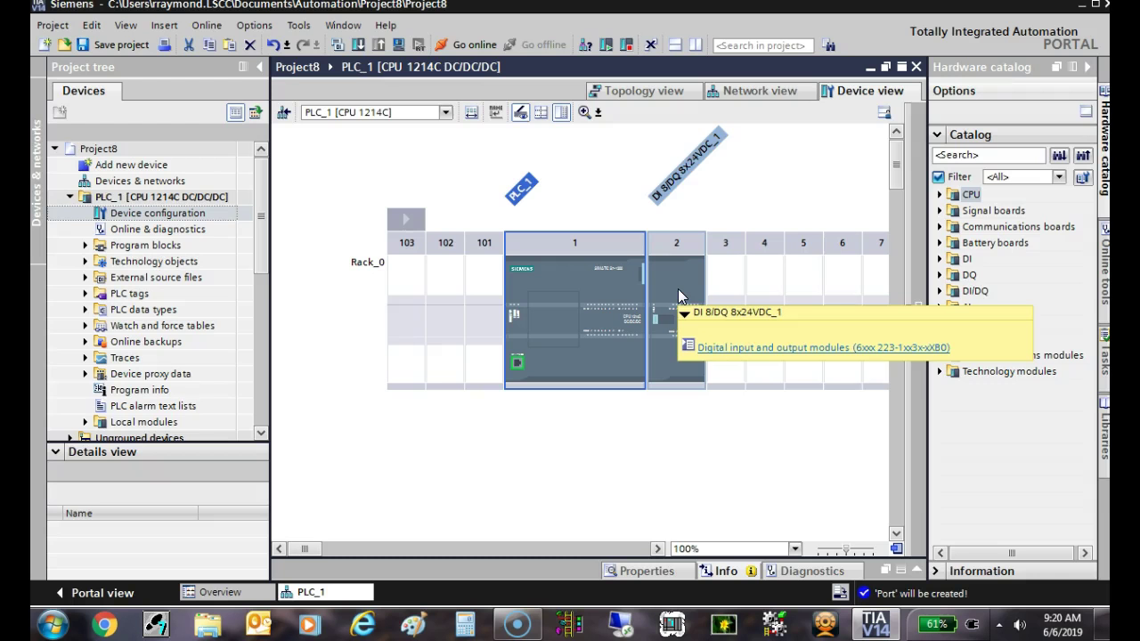
click(396, 476)
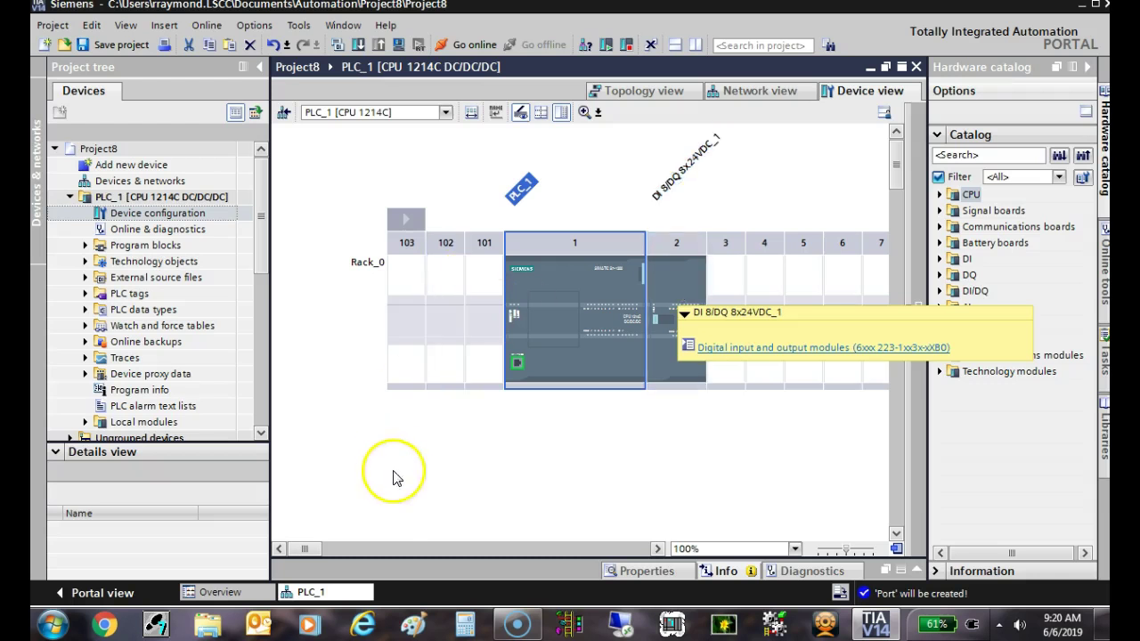
click(403, 458)
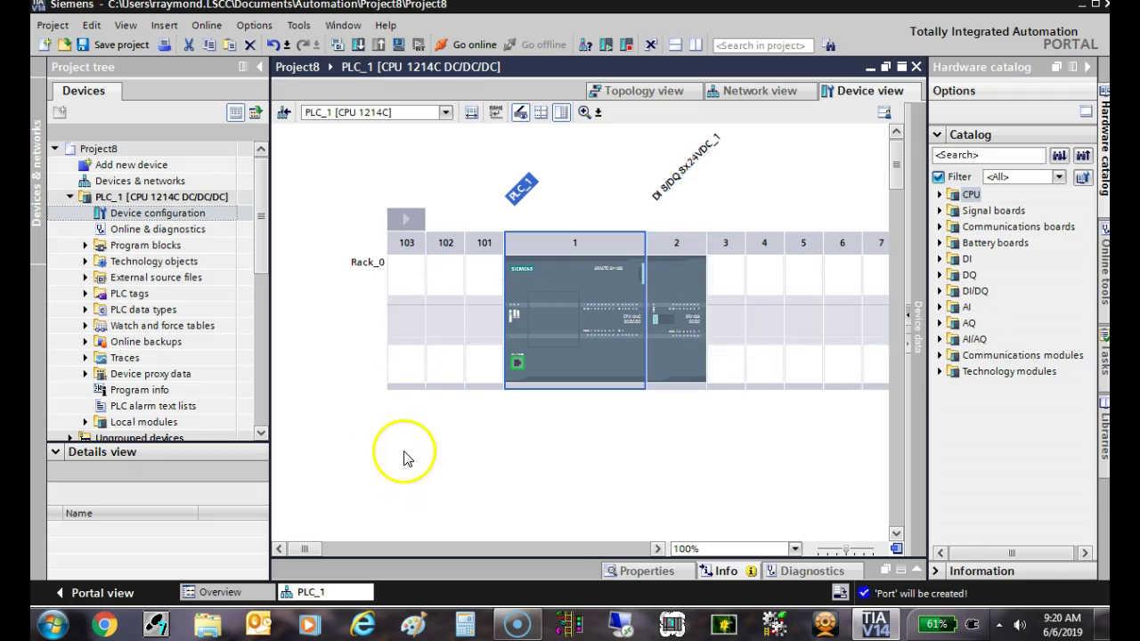
click(450, 436)
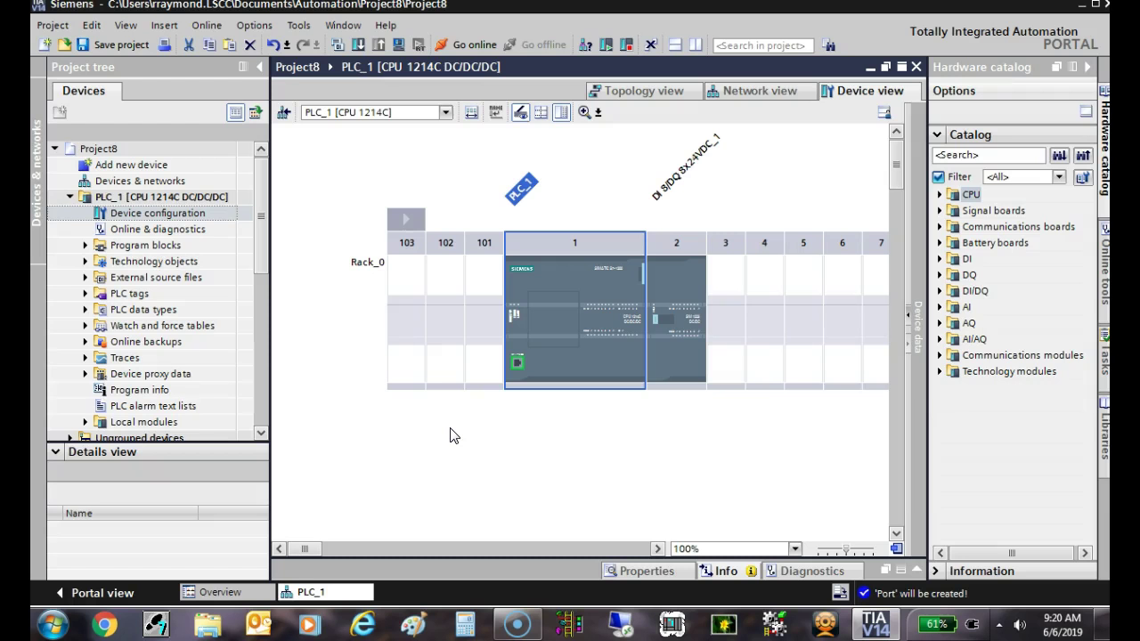
click(409, 450)
click(55, 600)
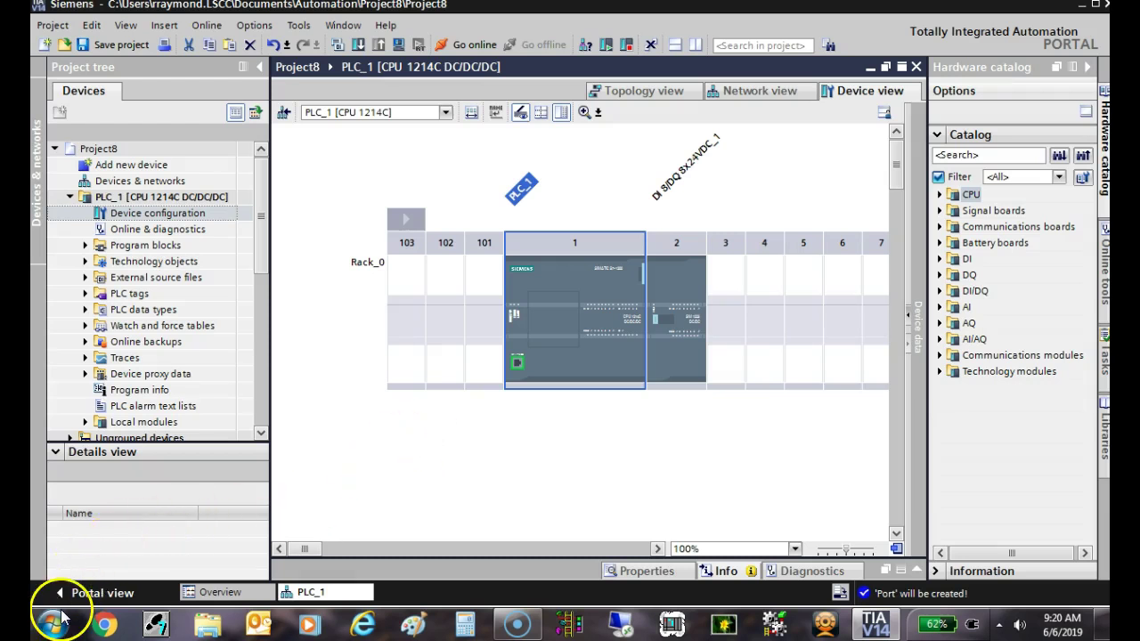